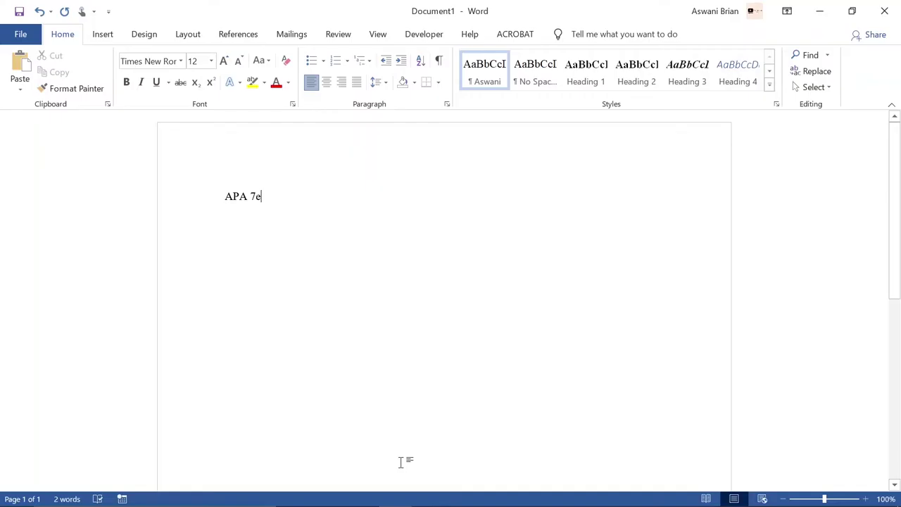
# Type 'Kenya is one of the most developed countries' on the line below the APA 7e heading.
pyautogui.write('Kenya is one of the most deve')
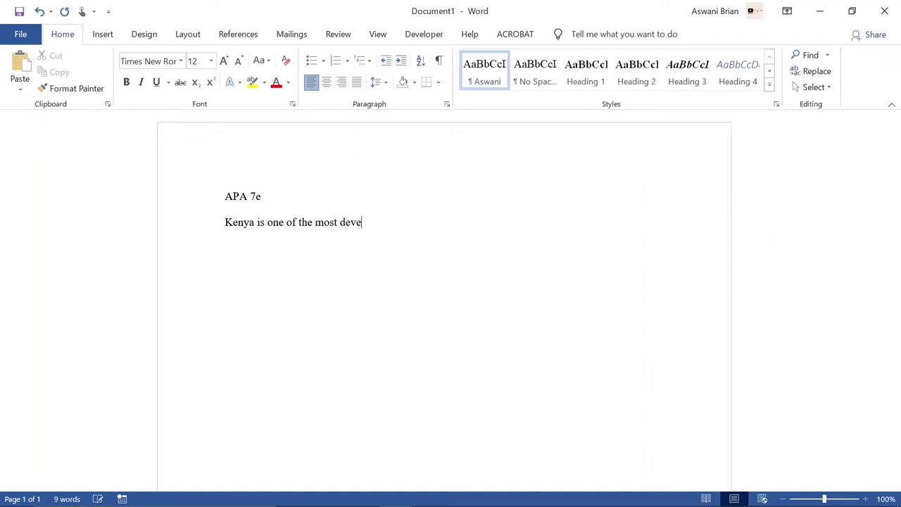
pyautogui.write('loped countries')
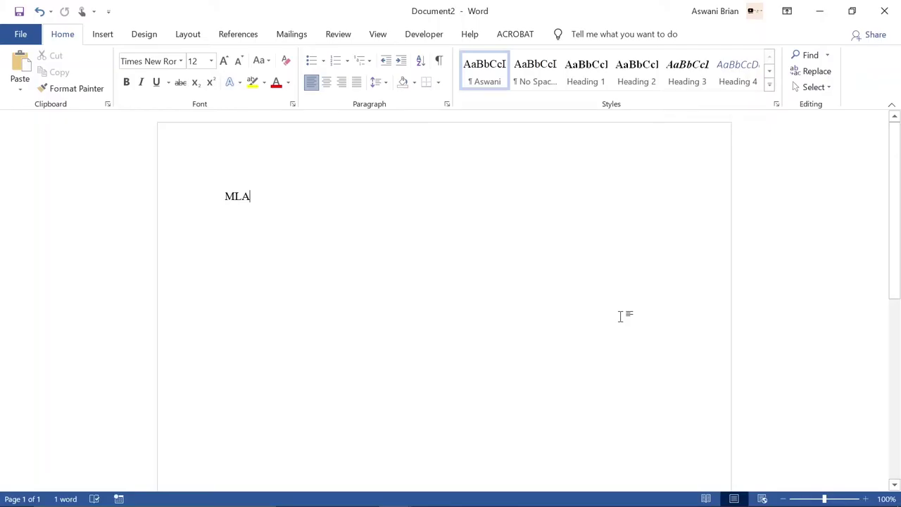
# Paste the Kenya paragraph as text only on a new line below the MLA heading.
pyautogui.press('Return')
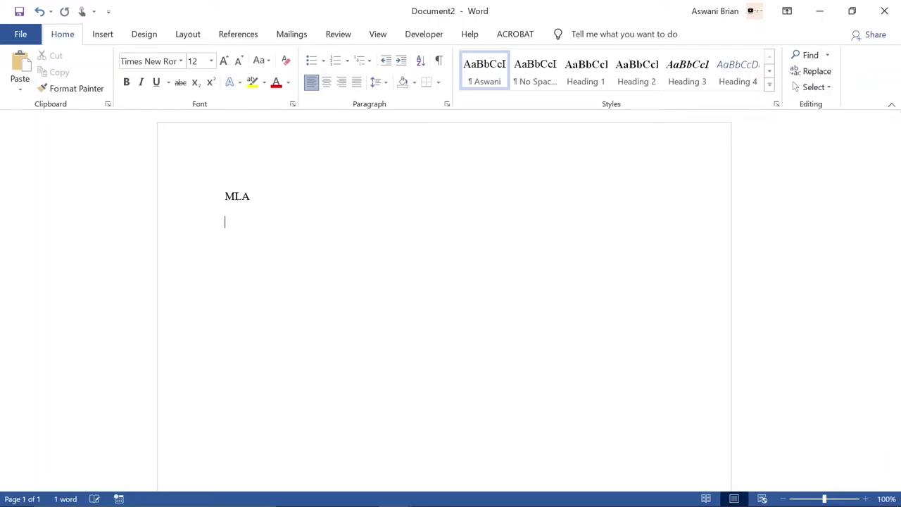
pyautogui.hotkey('shift', 'F10')
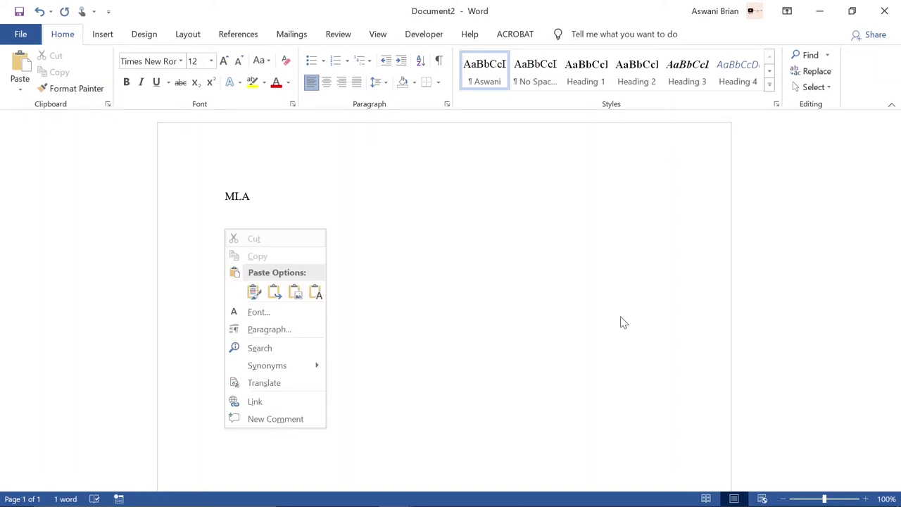
pyautogui.click(315, 292)
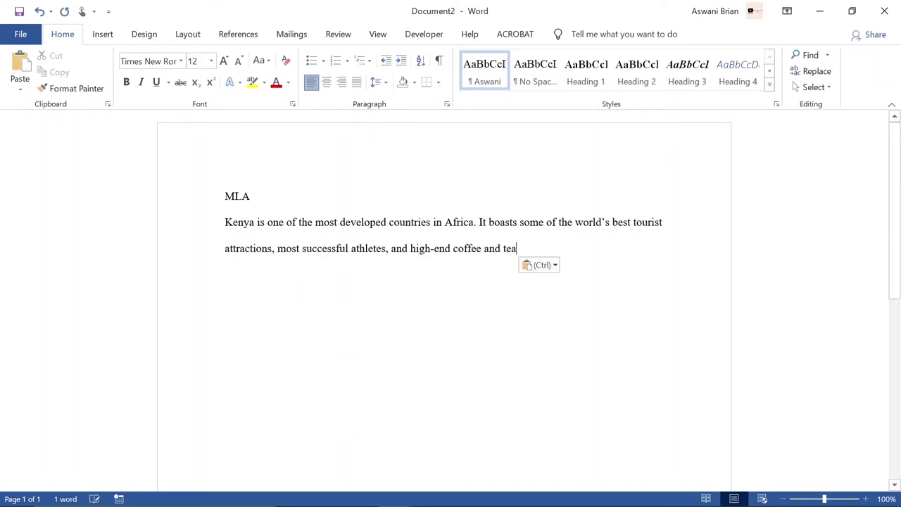
pyautogui.press('Escape')
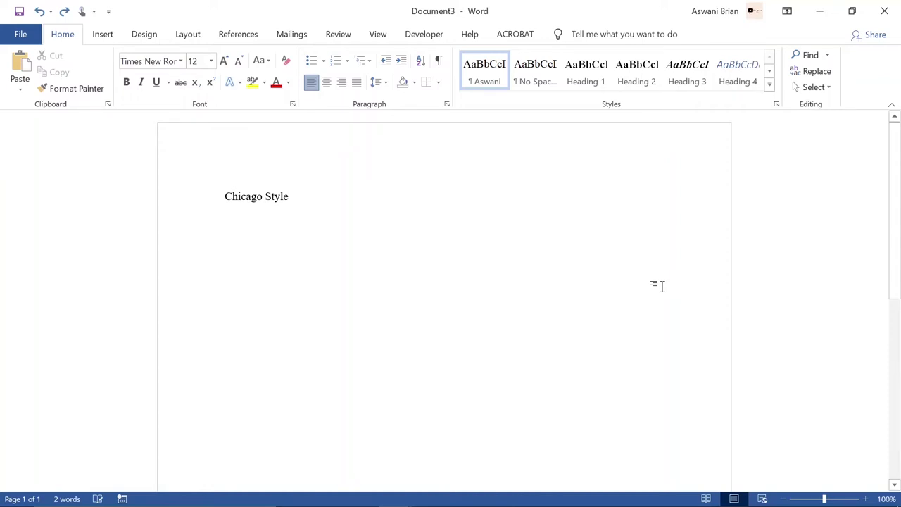
# Paste the Kenya paragraph as text only below 'Chicago Style' and end it with a period.
pyautogui.press('Return')
pyautogui.press('Menu')
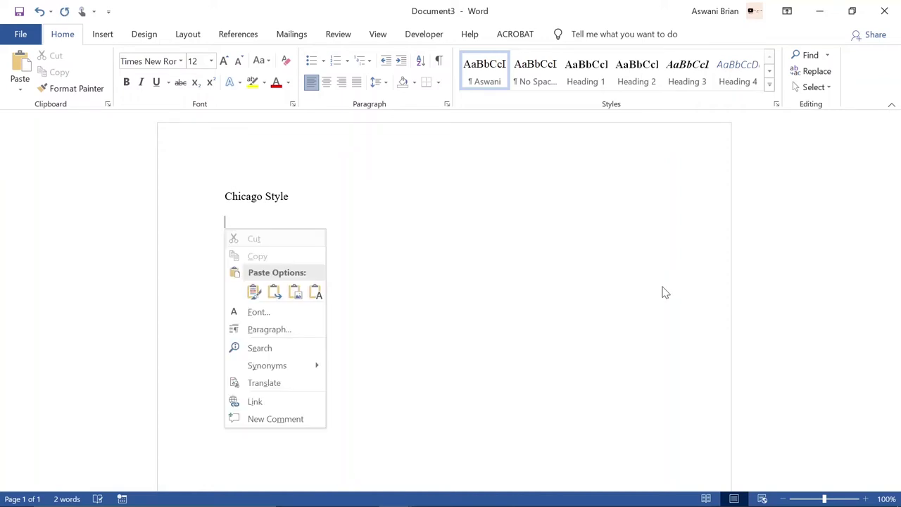
pyautogui.click(317, 291)
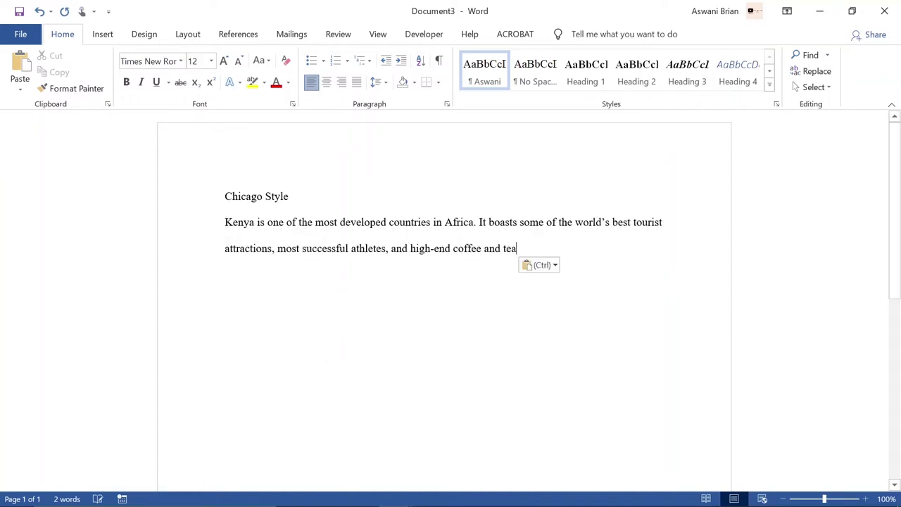
pyautogui.write('.')
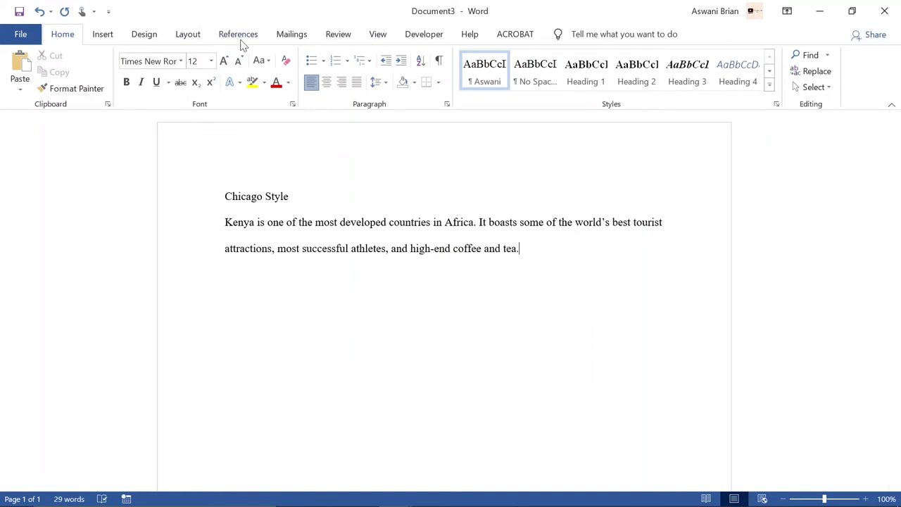
# Copy the financial literacy article's Chicago citation from Google Scholar's Cite list.
pyautogui.click(461, 493)
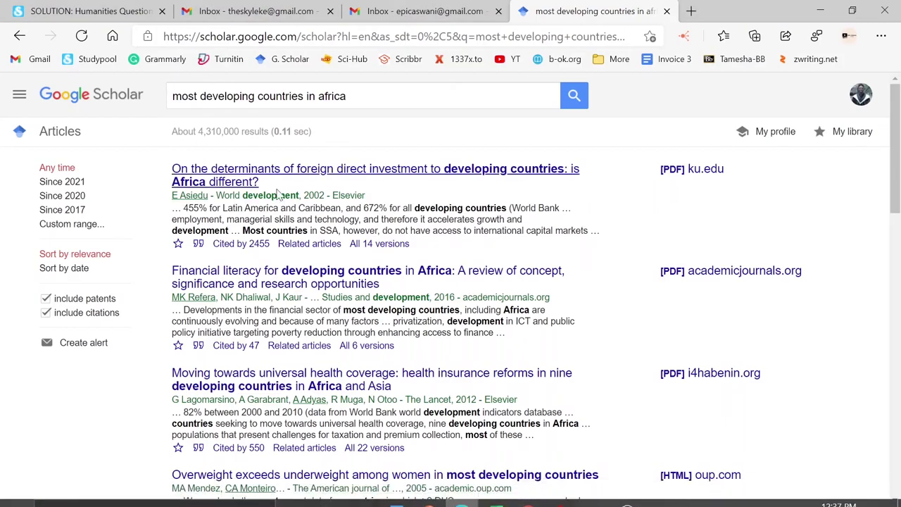
pyautogui.click(198, 346)
pyautogui.click(382, 290)
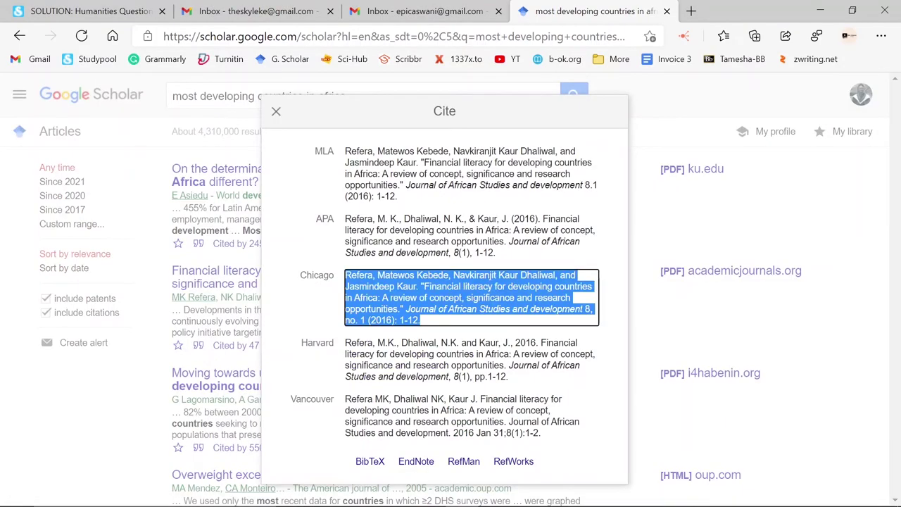
pyautogui.rightClick(382, 290)
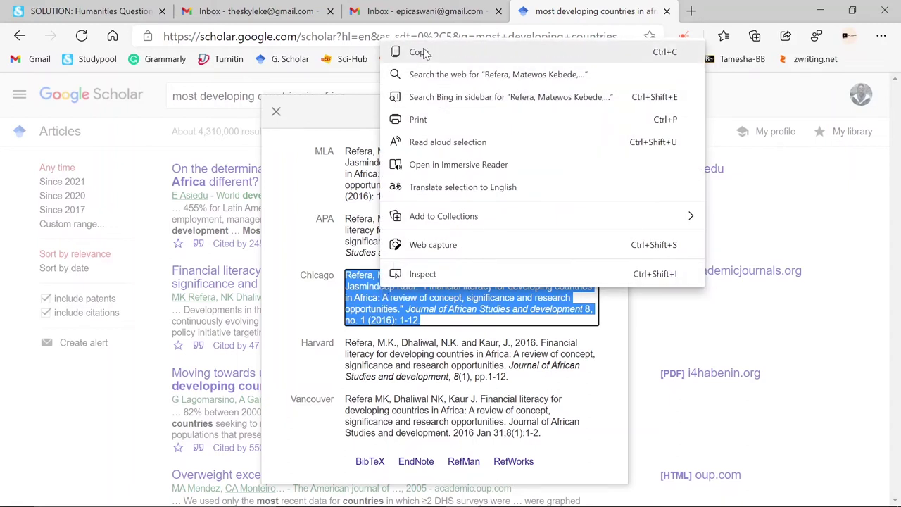
pyautogui.click(419, 51)
pyautogui.click(461, 493)
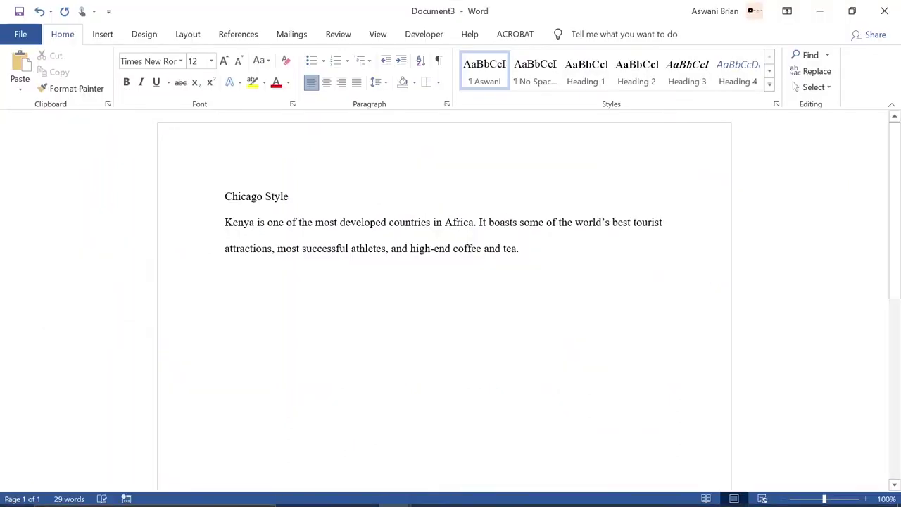
# Insert footnote 1 after the paragraph and paste the Chicago citation into it.
pyautogui.click(226, 35)
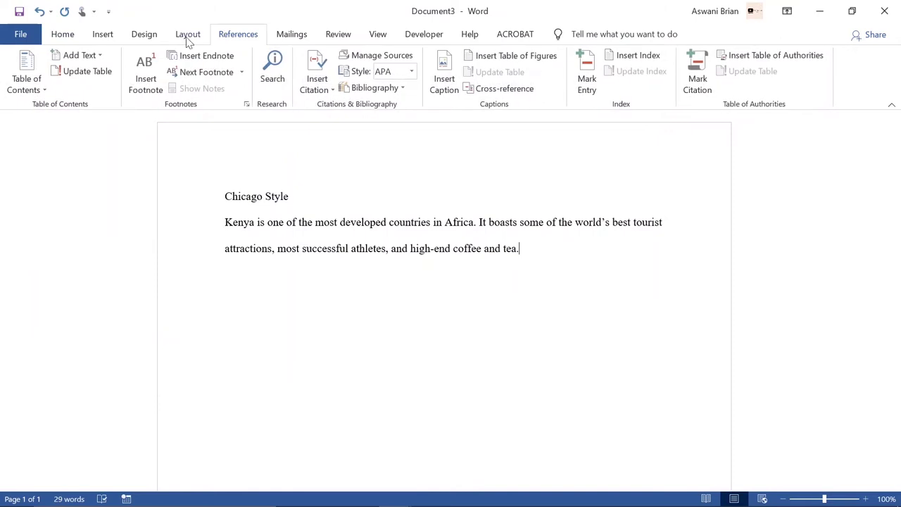
pyautogui.click(155, 90)
pyautogui.hotkey('ctrl', 'v')
pyautogui.scroll(15, 255, 378)
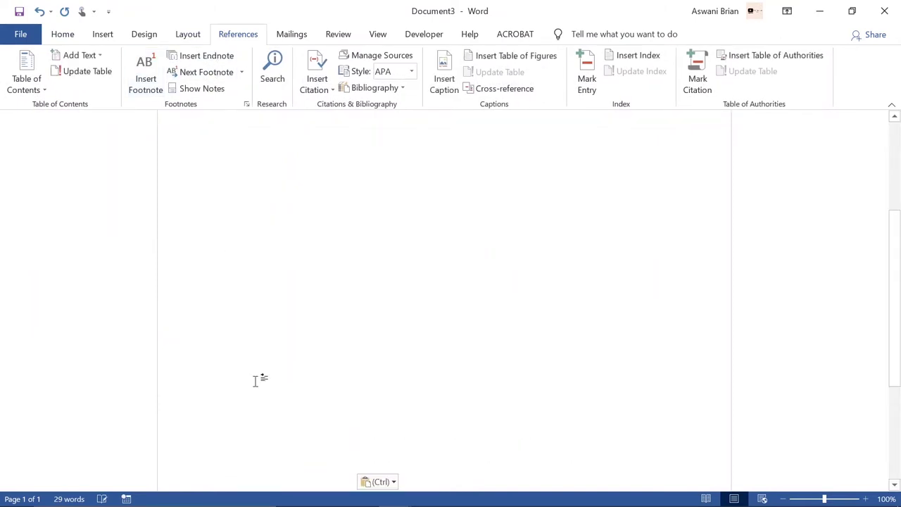
pyautogui.scroll(-10, 400, 328)
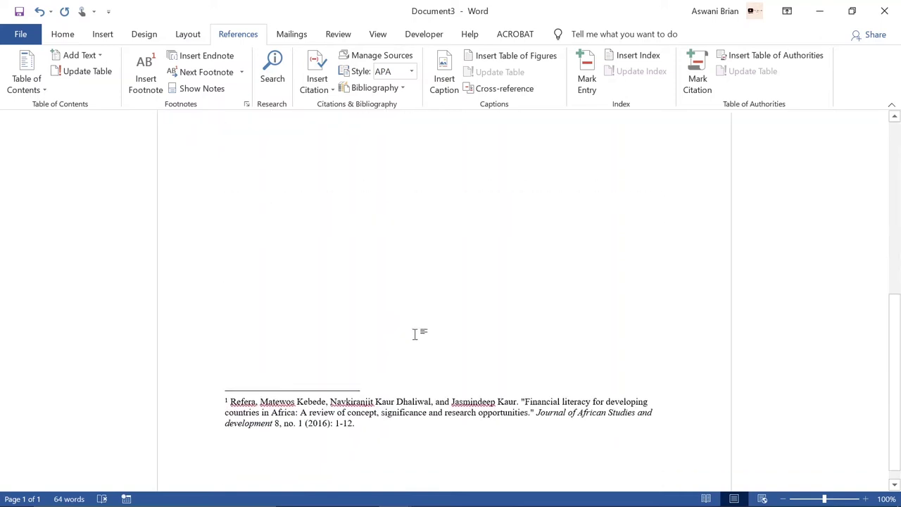
pyautogui.scroll(10, 458, 350)
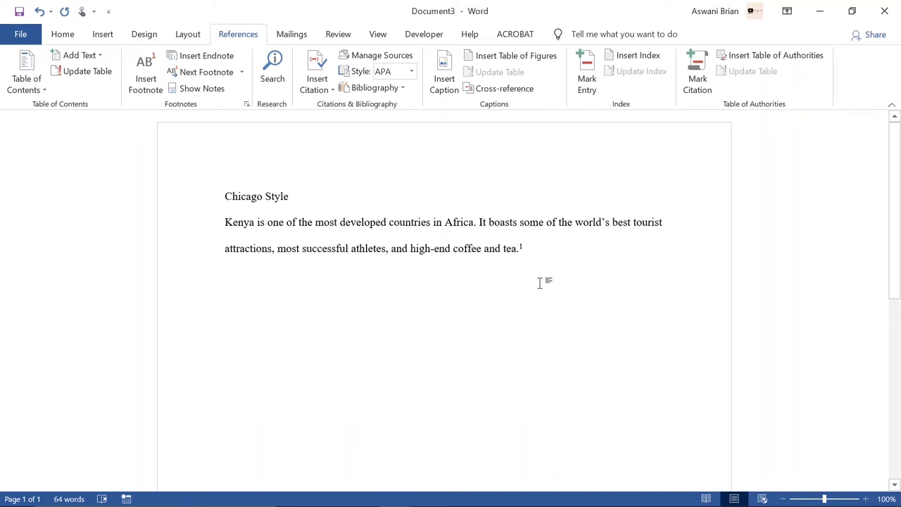
pyautogui.scroll(-10, 541, 292)
pyautogui.scroll(10, 542, 303)
pyautogui.scroll(-10, 542, 303)
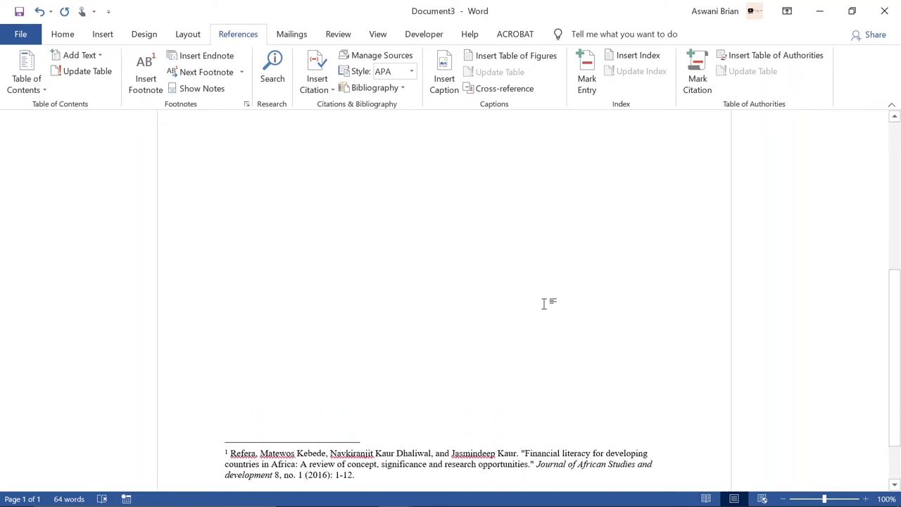
pyautogui.scroll(10, 646, 407)
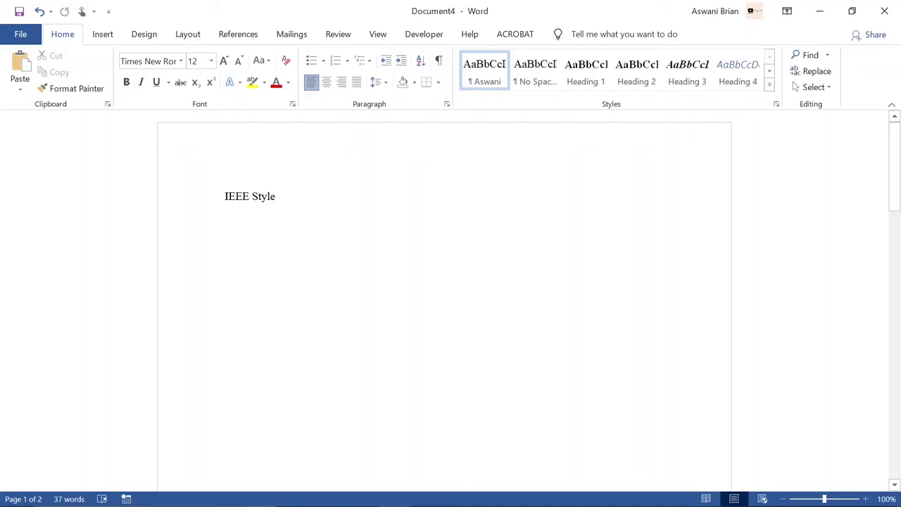
# Paste the Kenya paragraph below 'IEEE Style', then copy the article's MLA citation from Google Scholar.
pyautogui.hotkey('ctrl', 'v')
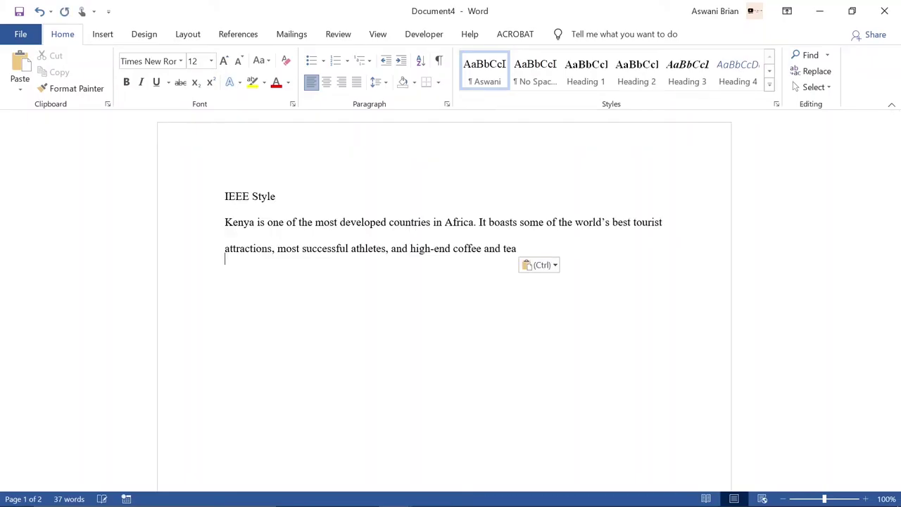
pyautogui.press('BackSpace')
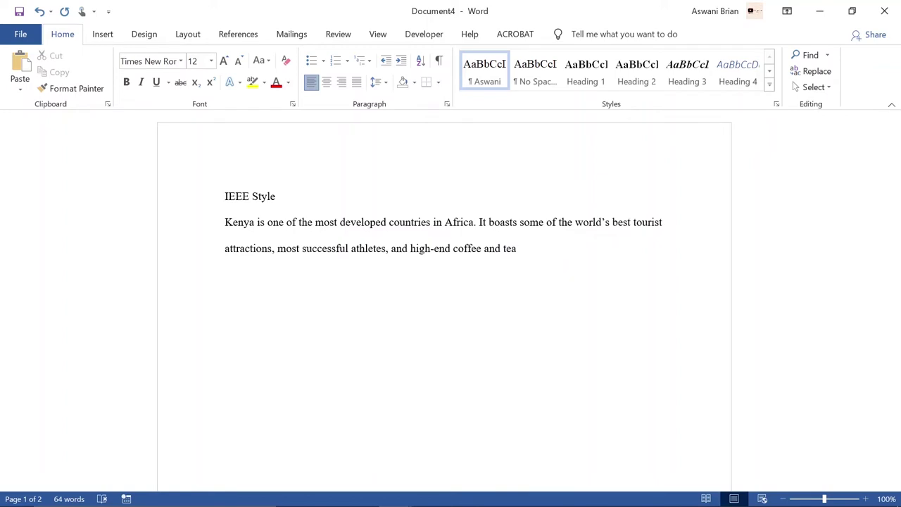
pyautogui.click(496, 503)
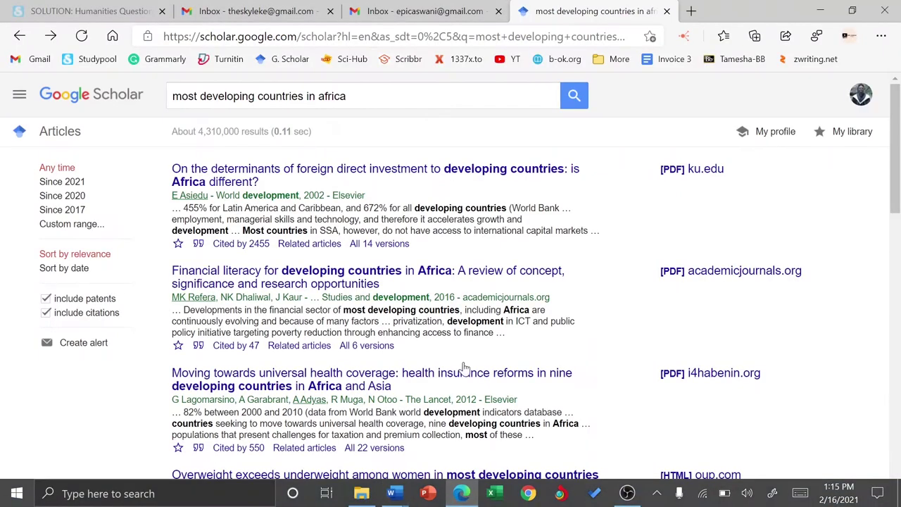
pyautogui.click(199, 346)
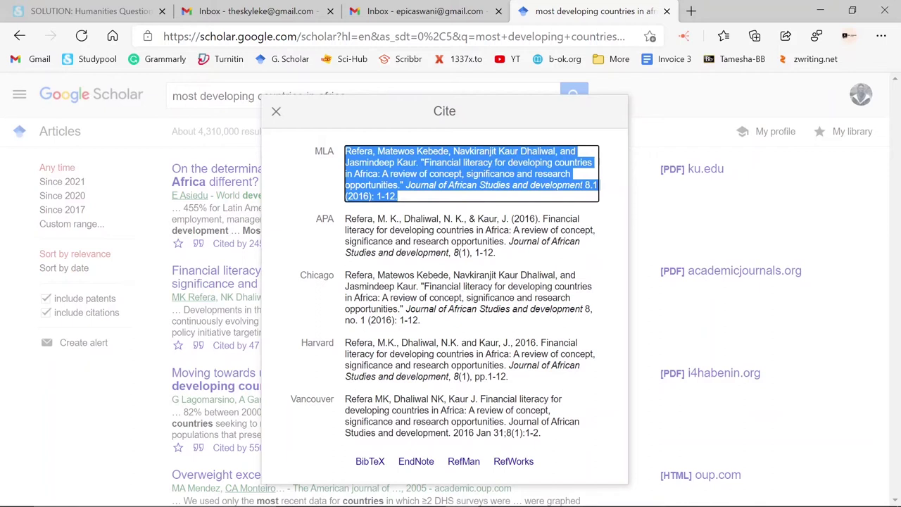
pyautogui.rightClick(347, 151)
pyautogui.click(383, 164)
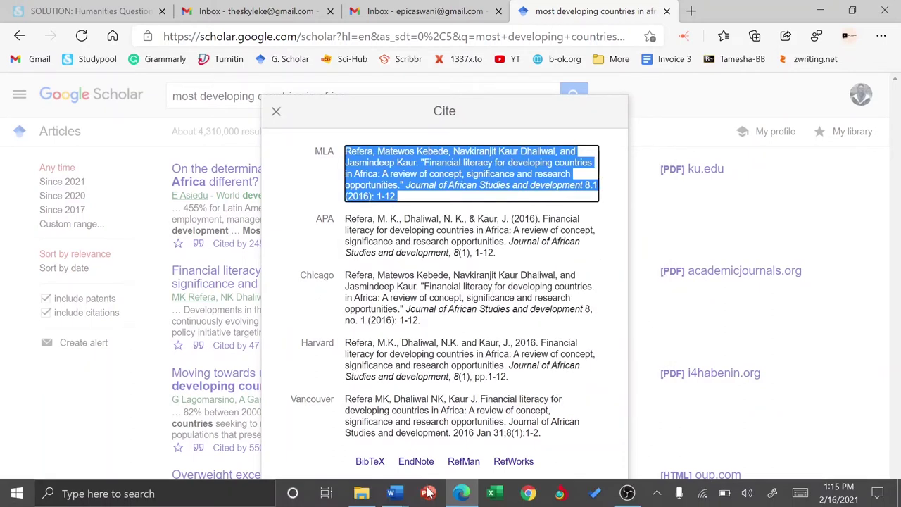
pyautogui.click(396, 495)
pyautogui.click(533, 443)
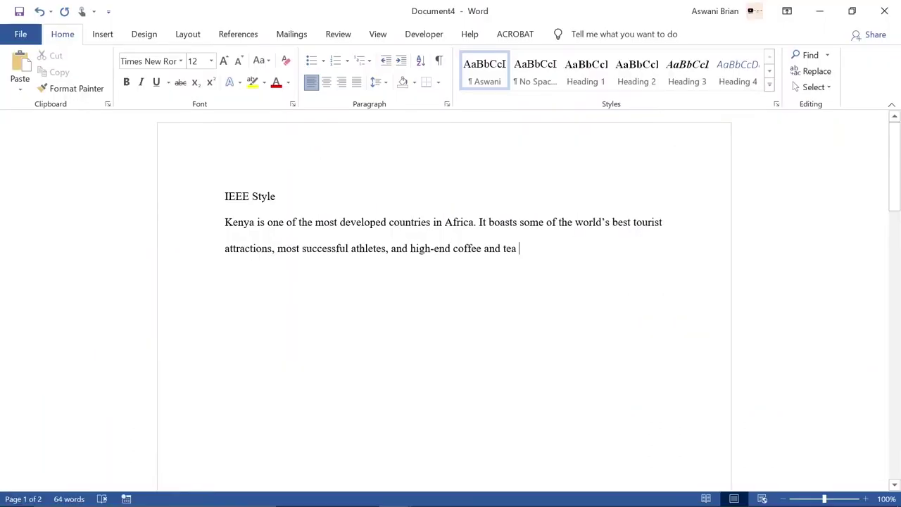
# End the paragraph with '[1].' and add a 'References' page starting with '[1]'.
pyautogui.write('[1')
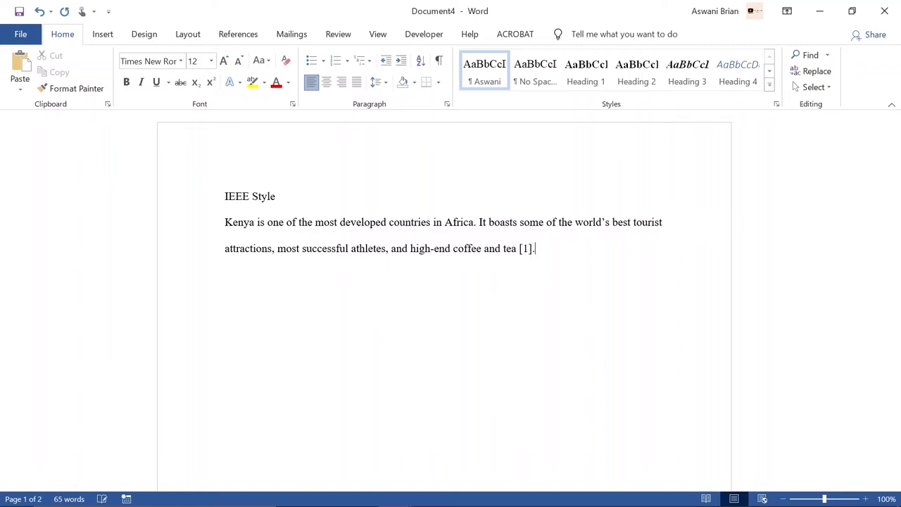
pyautogui.hotkey('ctrl', 'Return')
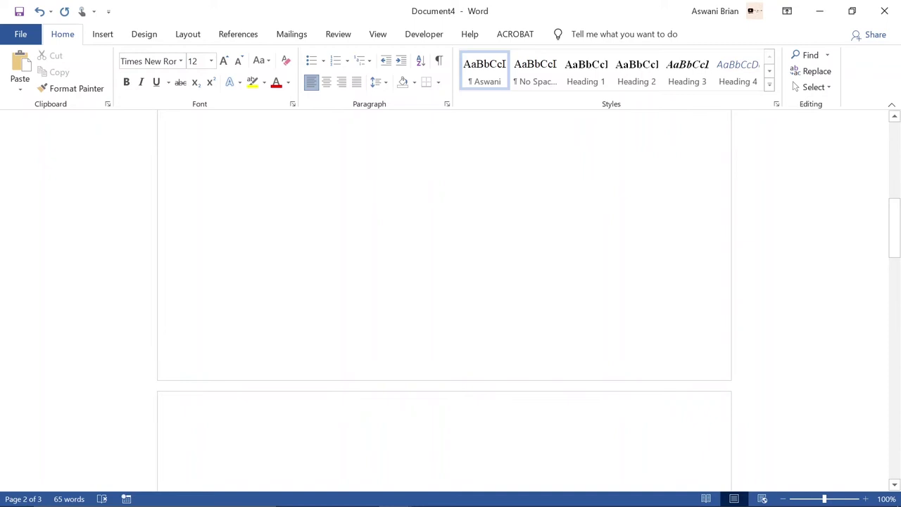
pyautogui.write('References')
pyautogui.press('Return')
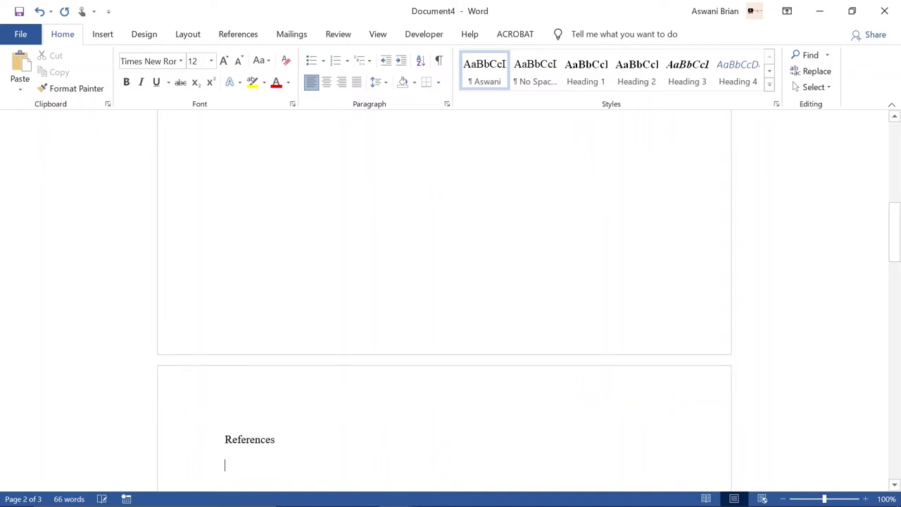
pyautogui.write('[1')
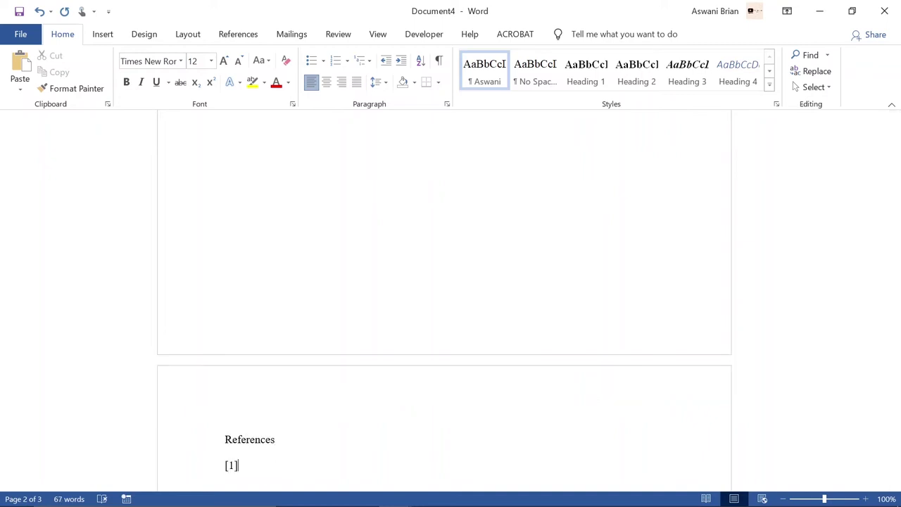